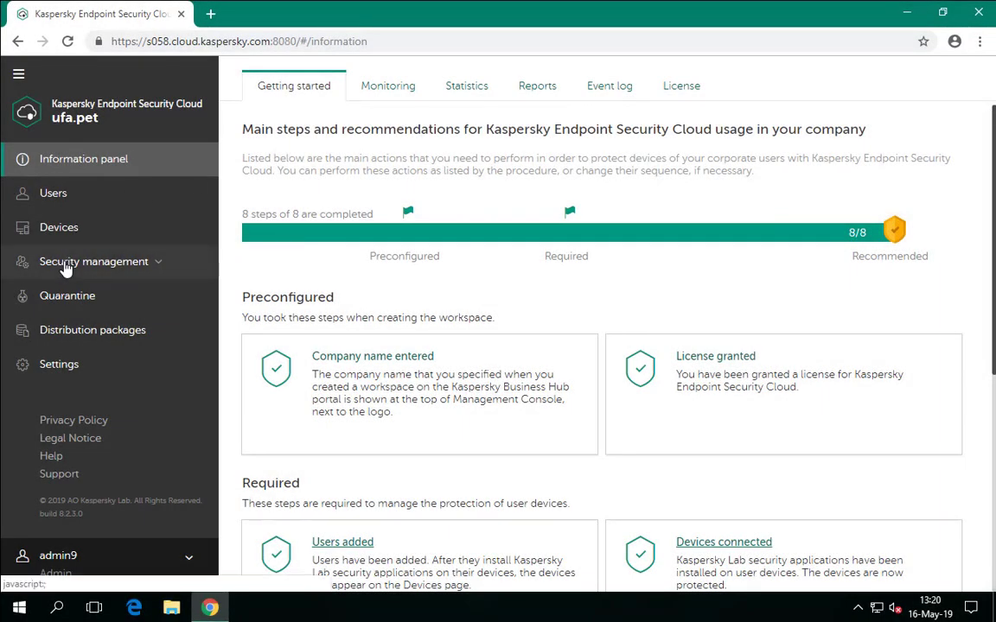
Open the Laptops security profile's Windows management settings.
{"action": "left_click", "coordinate": [66, 262]}
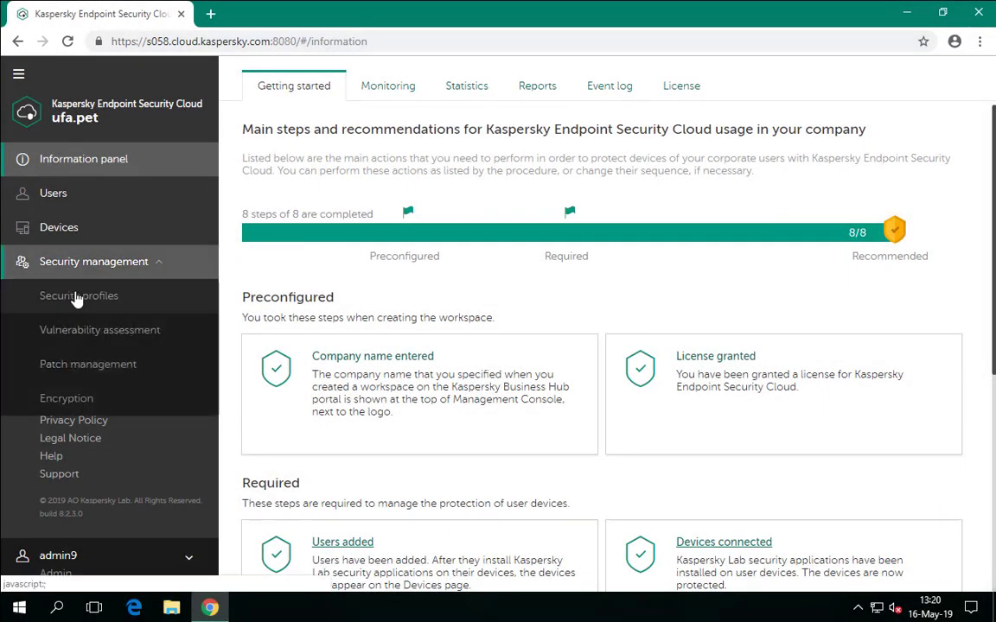
{"action": "left_click", "coordinate": [78, 296]}
{"action": "left_click", "coordinate": [289, 268]}
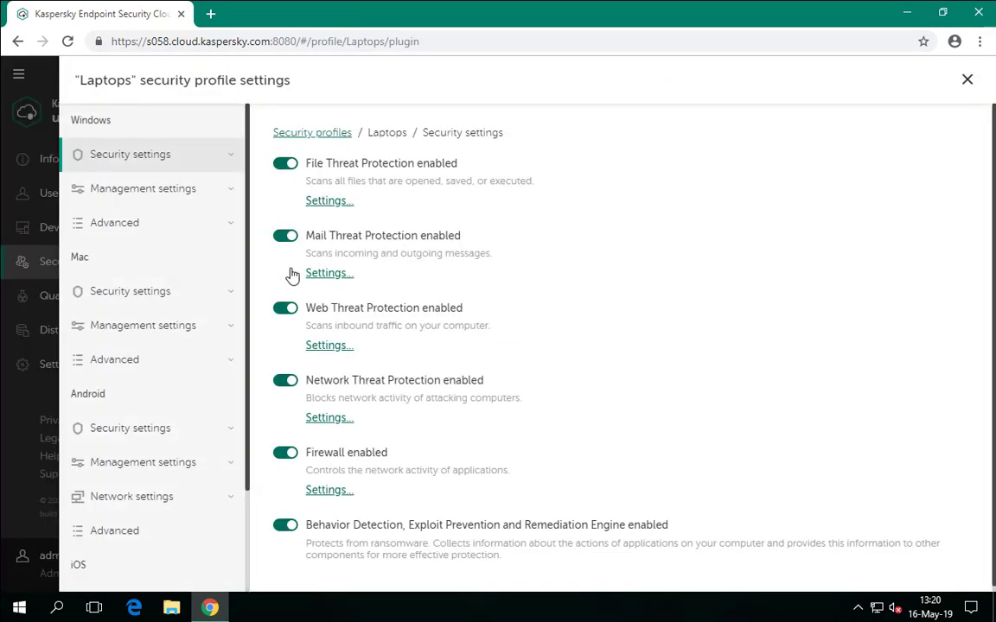
{"action": "left_click", "coordinate": [224, 187]}
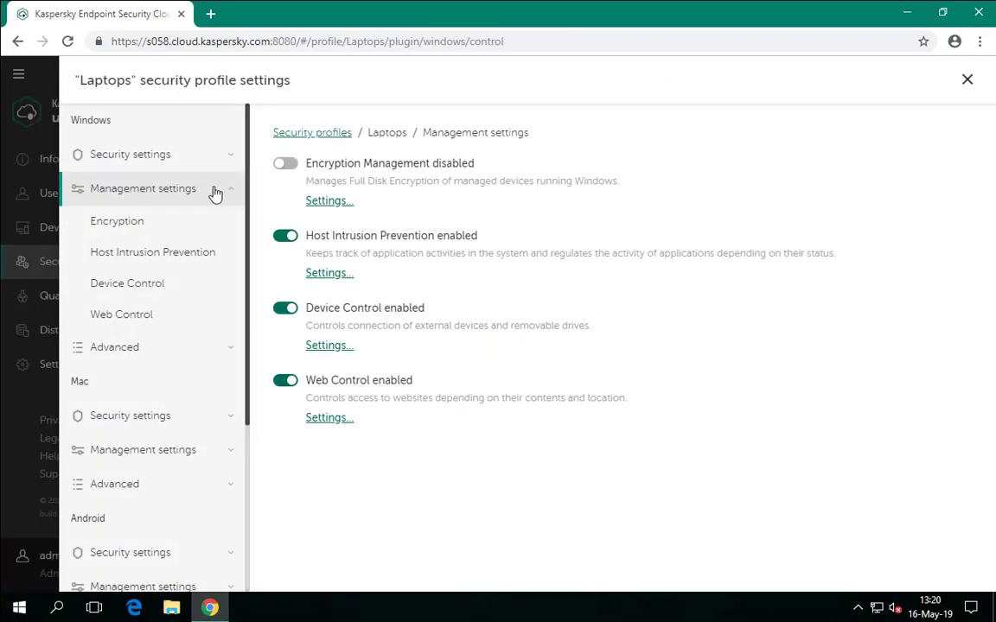
Enable Windows encryption management (hardware encryption, TPM with 6-digit PIN, 8-character password) and save.
{"action": "left_click", "coordinate": [162, 221]}
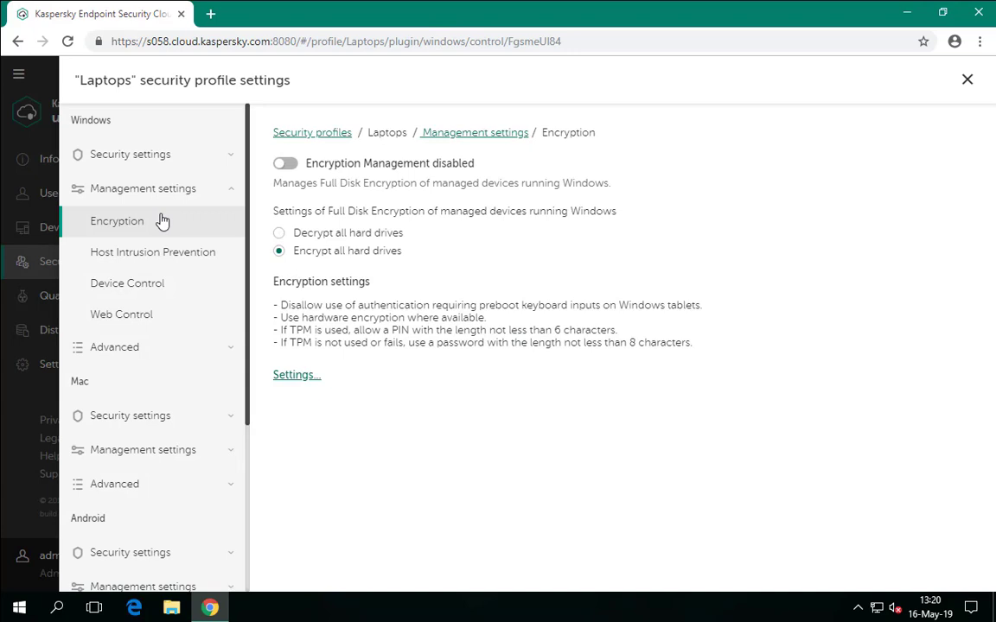
{"action": "left_click", "coordinate": [285, 164]}
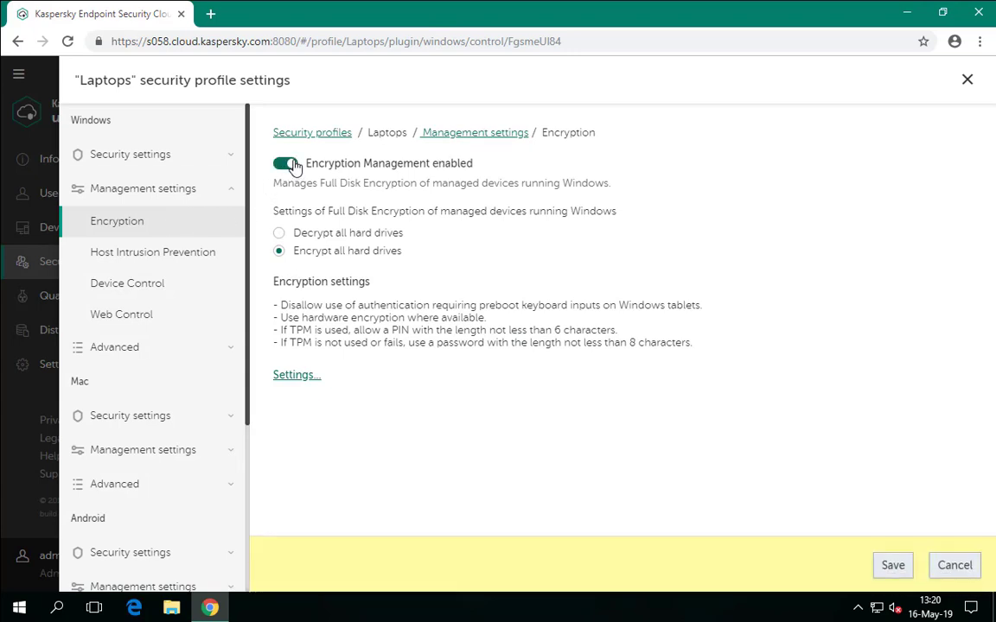
{"action": "left_click", "coordinate": [304, 373]}
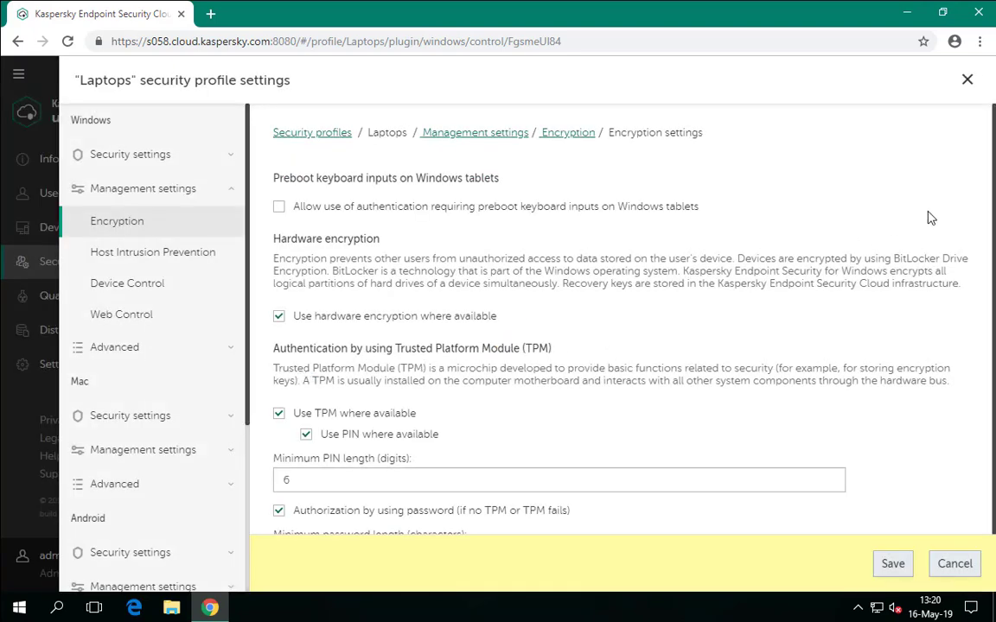
{"action": "scroll", "coordinate": [932, 218], "scroll_direction": "down", "scroll_amount": 1}
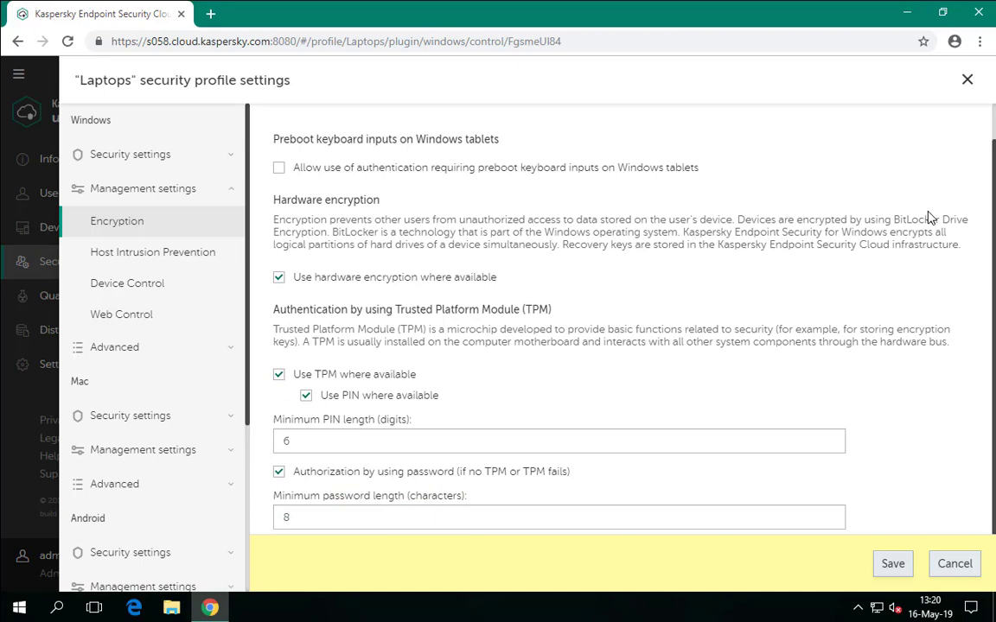
{"action": "left_click", "coordinate": [892, 565]}
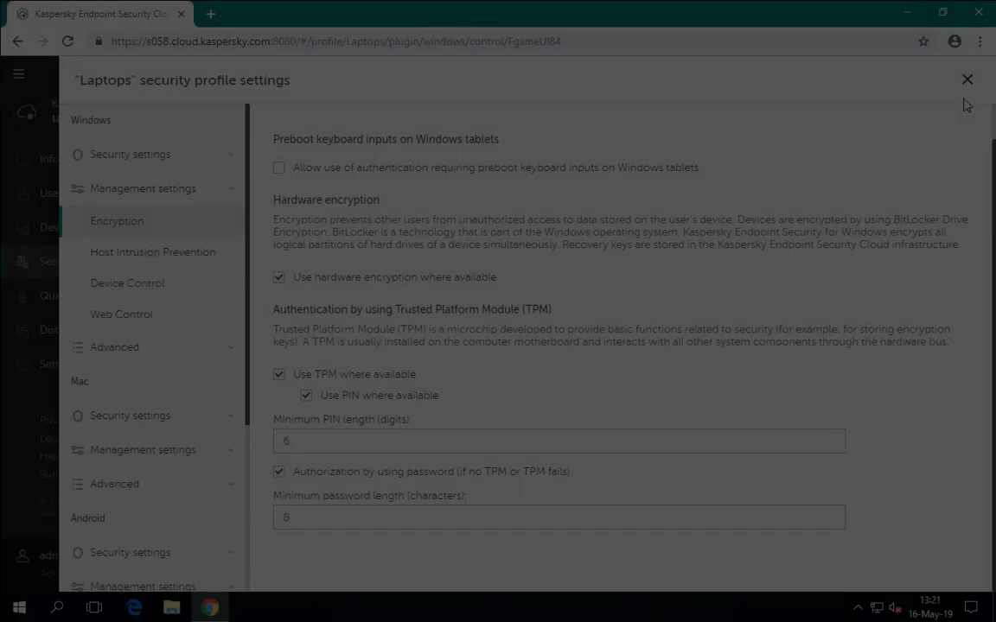
Close the saved Laptops profile settings panel to return to the profiles list.
{"action": "left_click", "coordinate": [967, 79]}
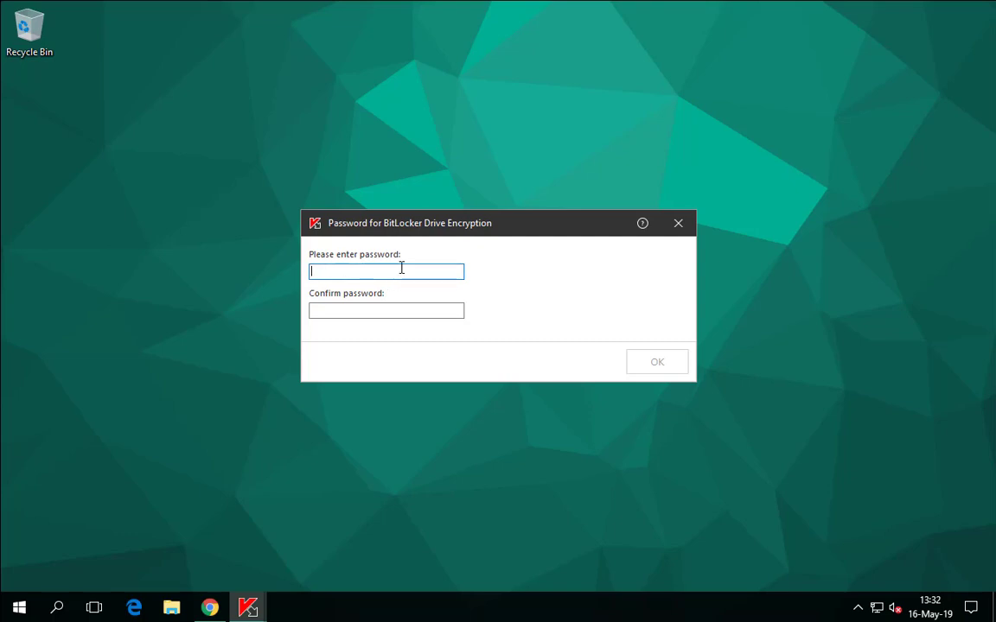
Enter and confirm a BitLocker drive encryption password on the laptop and accept it.
{"action": "type", "text": "*********"}
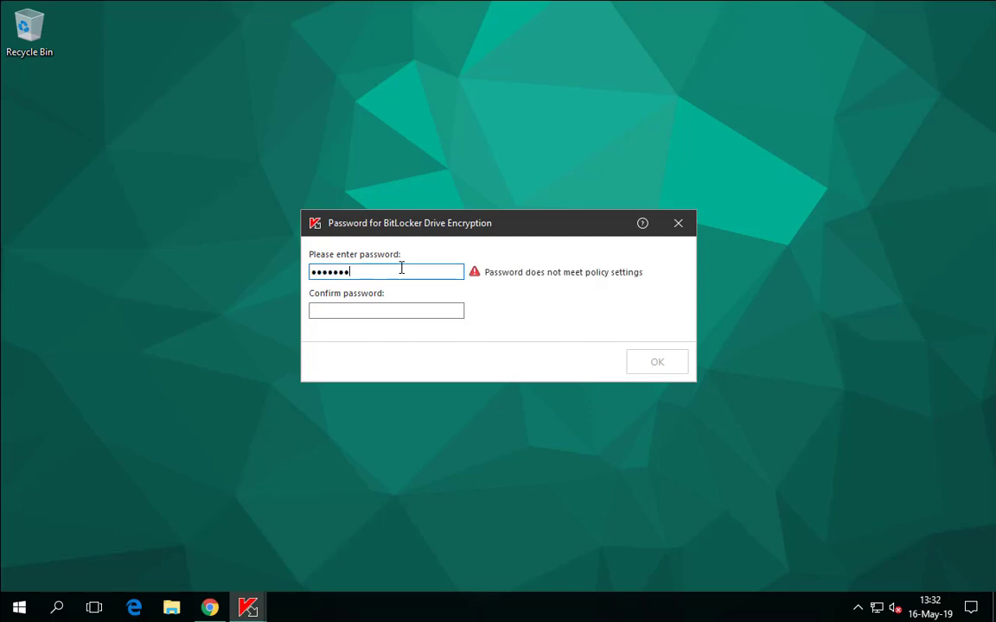
{"action": "key", "text": "Tab"}
{"action": "type", "text": "********"}
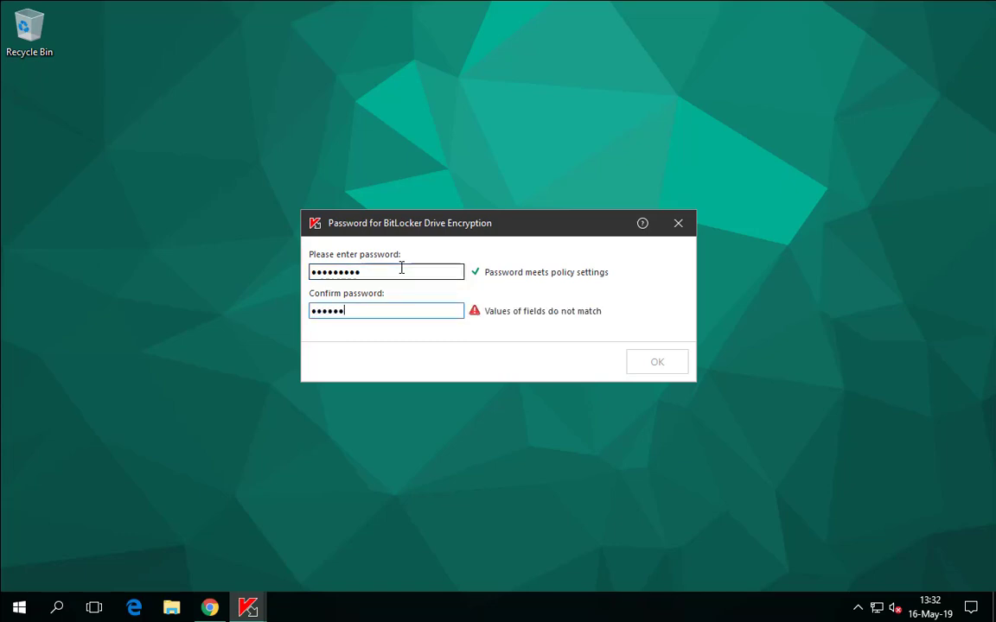
{"action": "type", "text": "*"}
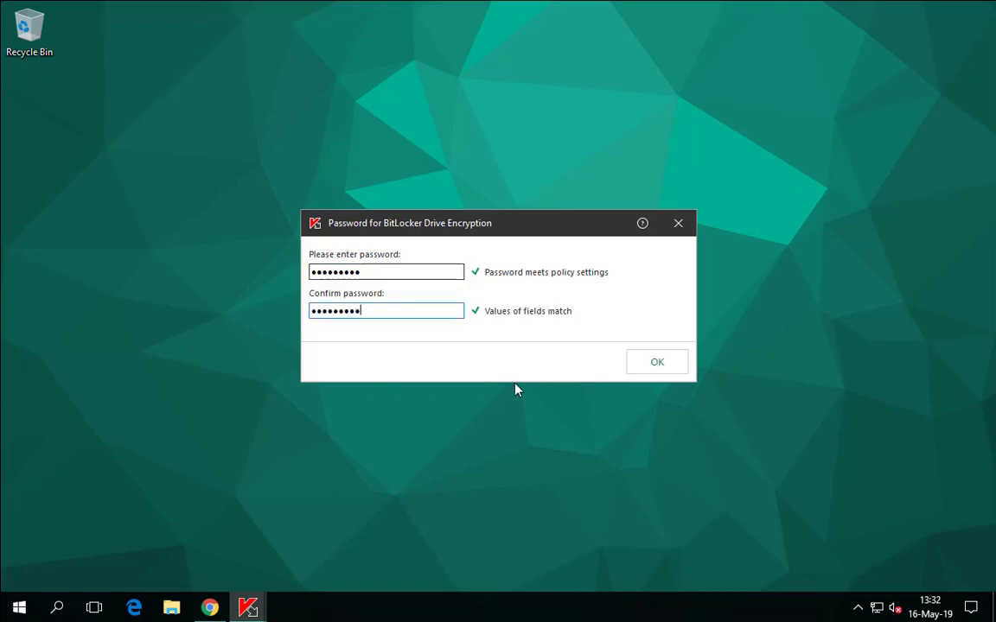
{"action": "left_click", "coordinate": [657, 363]}
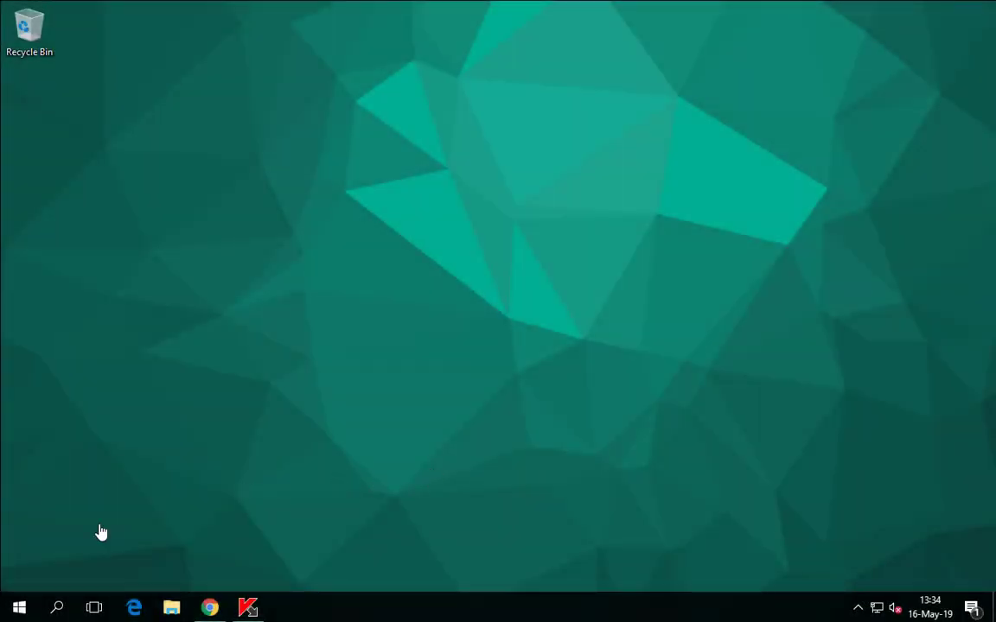
Search 'bit' to open Manage BitLocker, showing drive C as 'Restart required'.
{"action": "left_click", "coordinate": [19, 607]}
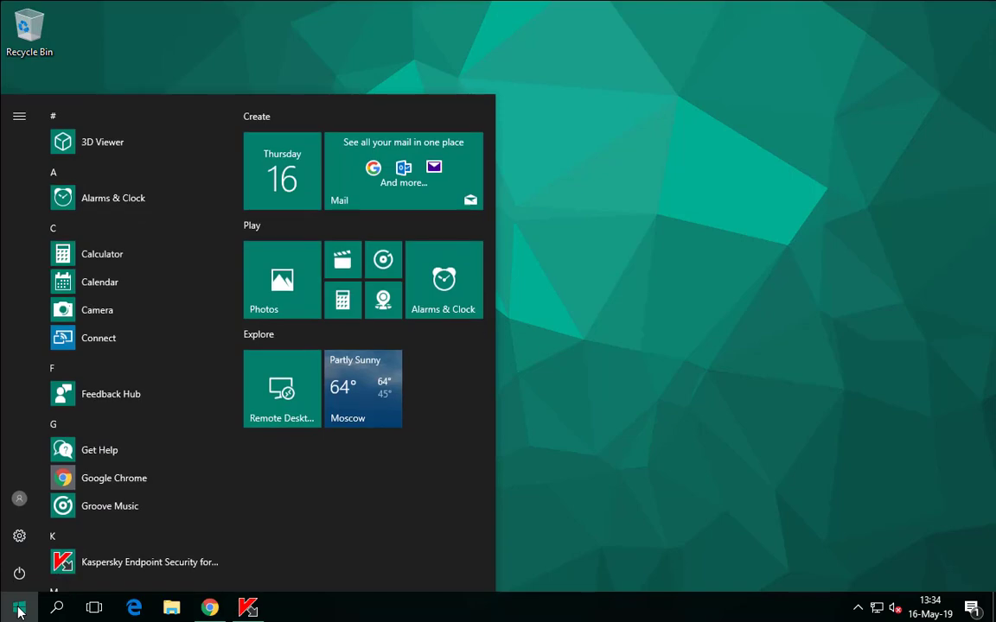
{"action": "type", "text": "bit"}
{"action": "left_click", "coordinate": [19, 610]}
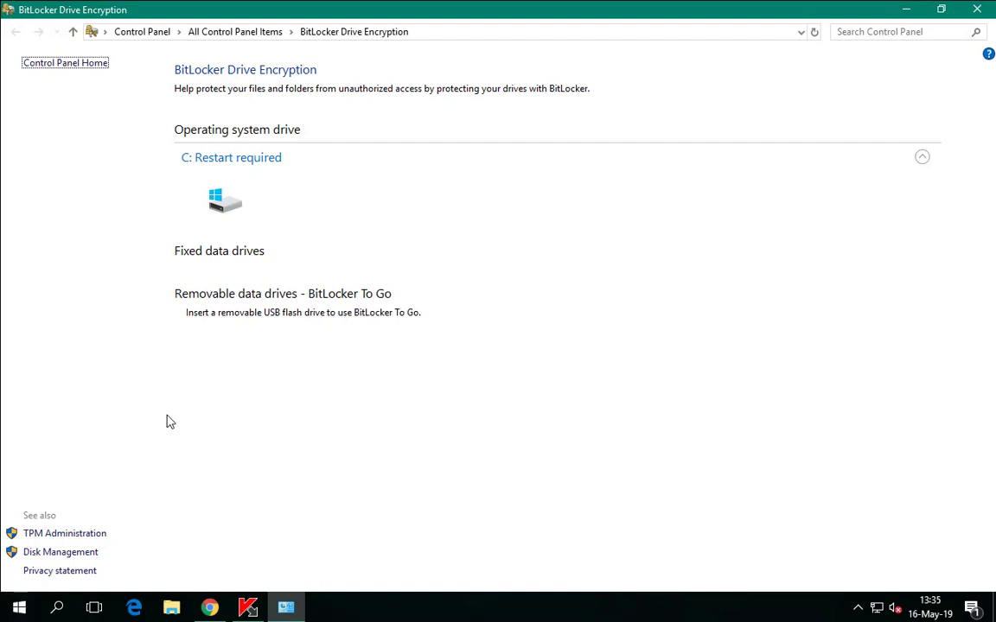
Restart the laptop from the Start menu power options to begin encryption.
{"action": "left_click", "coordinate": [216, 161]}
{"action": "left_click", "coordinate": [19, 605]}
{"action": "left_click", "coordinate": [19, 573]}
{"action": "left_click", "coordinate": [31, 536]}
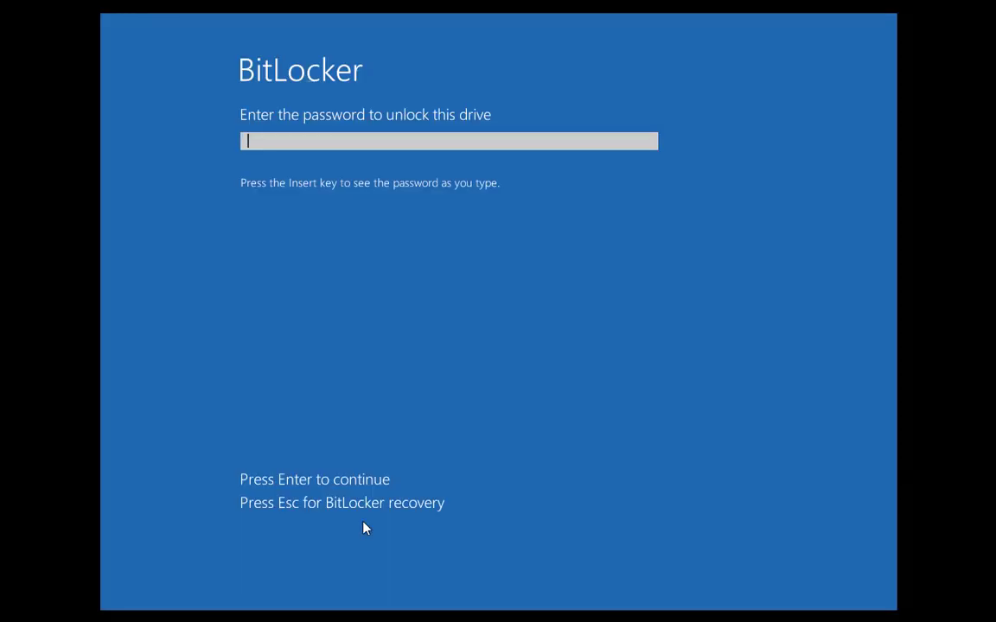
Type the BitLocker password at the preboot screen to unlock drive C and boot Windows.
{"action": "type", "text": "*********"}
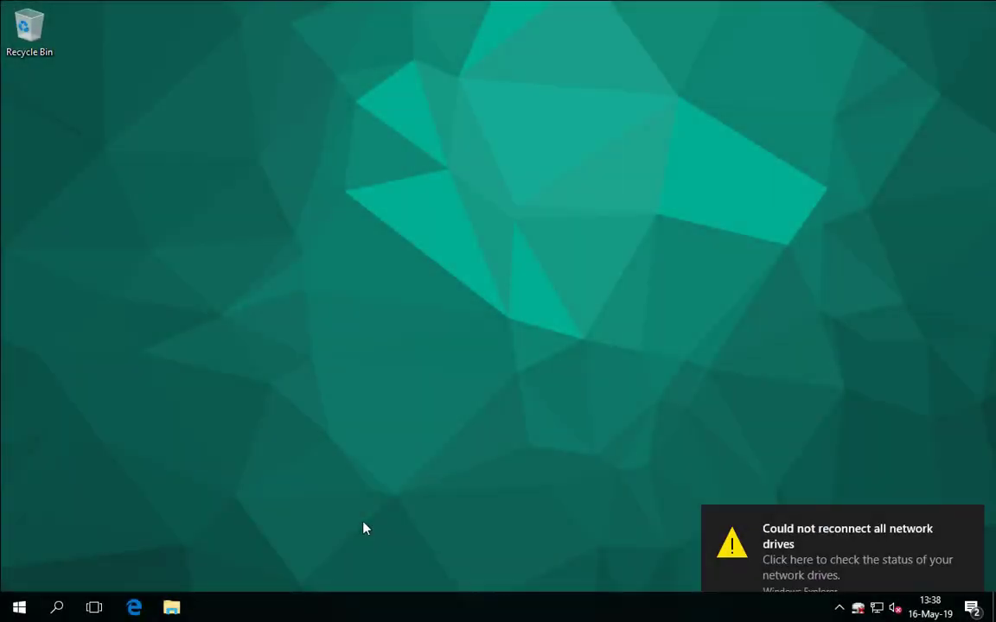
Open Manage BitLocker and follow drive C's encryption progress from the tray icon until it finishes.
{"action": "left_click", "coordinate": [18, 608]}
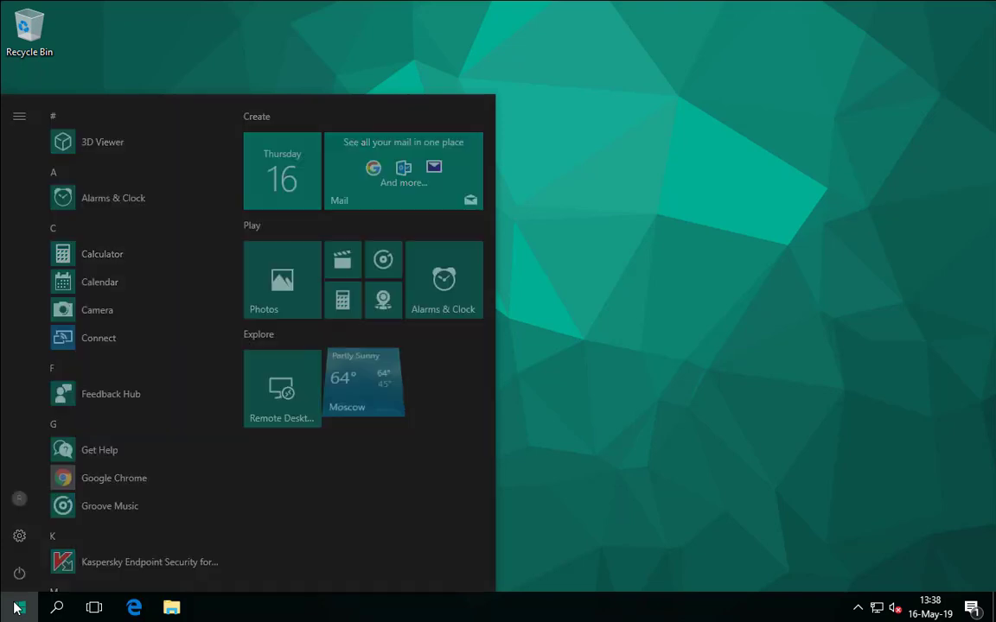
{"action": "type", "text": "bit"}
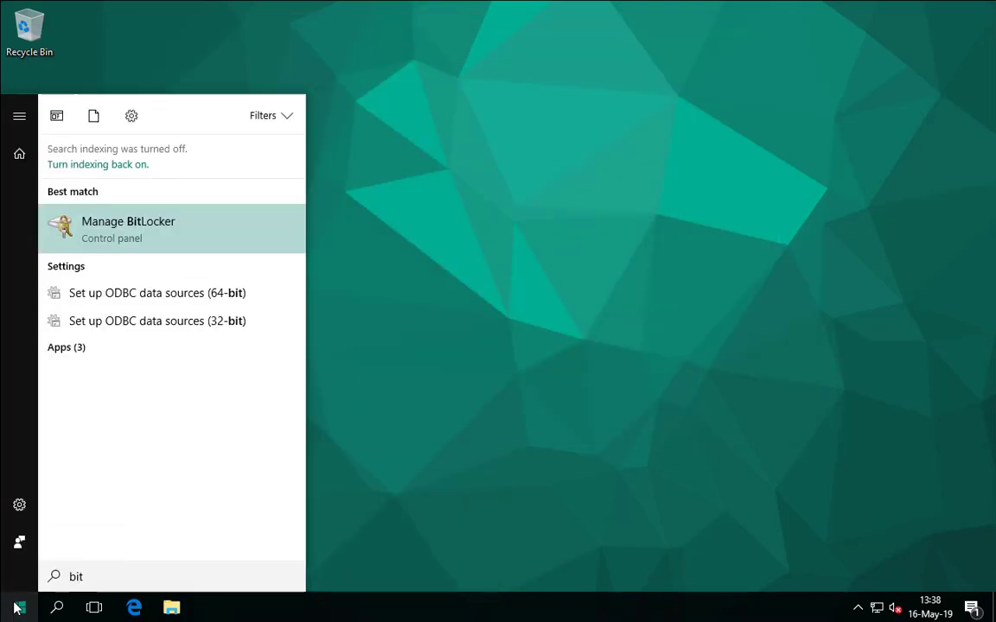
{"action": "left_click", "coordinate": [110, 225]}
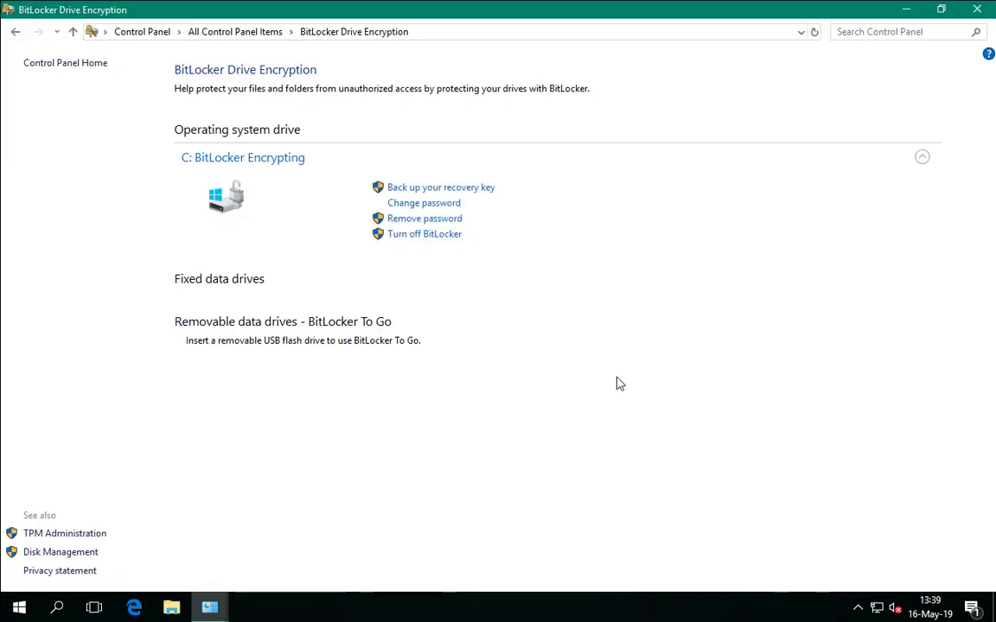
{"action": "left_click", "coordinate": [858, 608]}
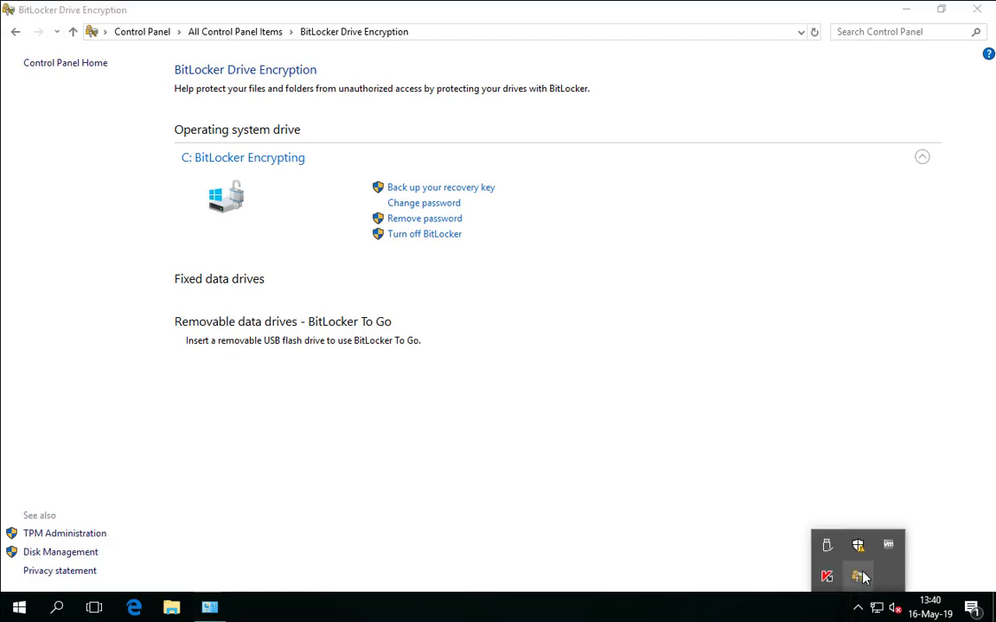
{"action": "mouse_move", "coordinate": [858, 579]}
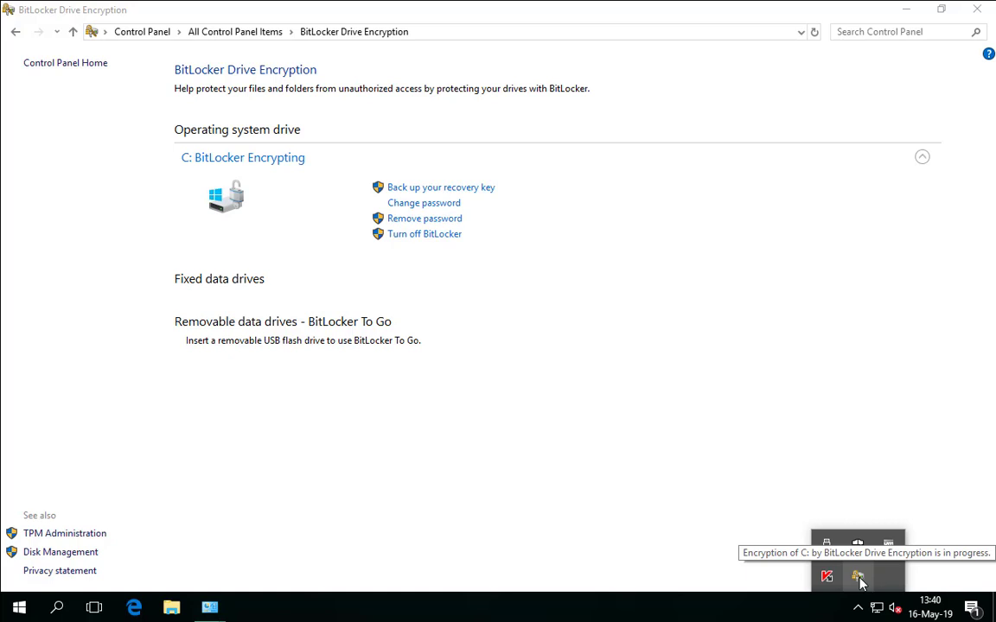
{"action": "left_click", "coordinate": [859, 579]}
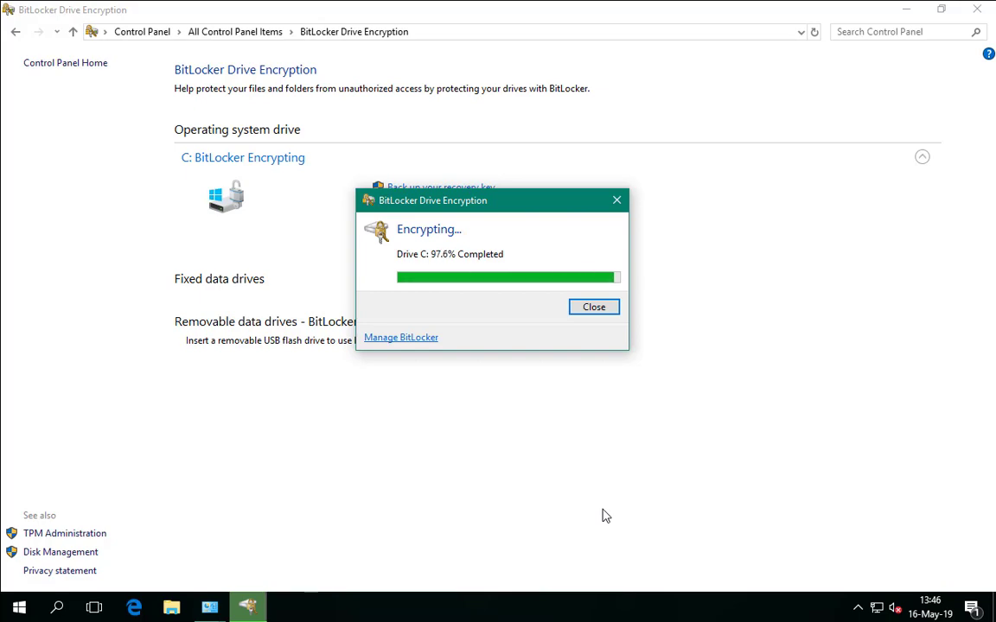
{"action": "left_click", "coordinate": [594, 307]}
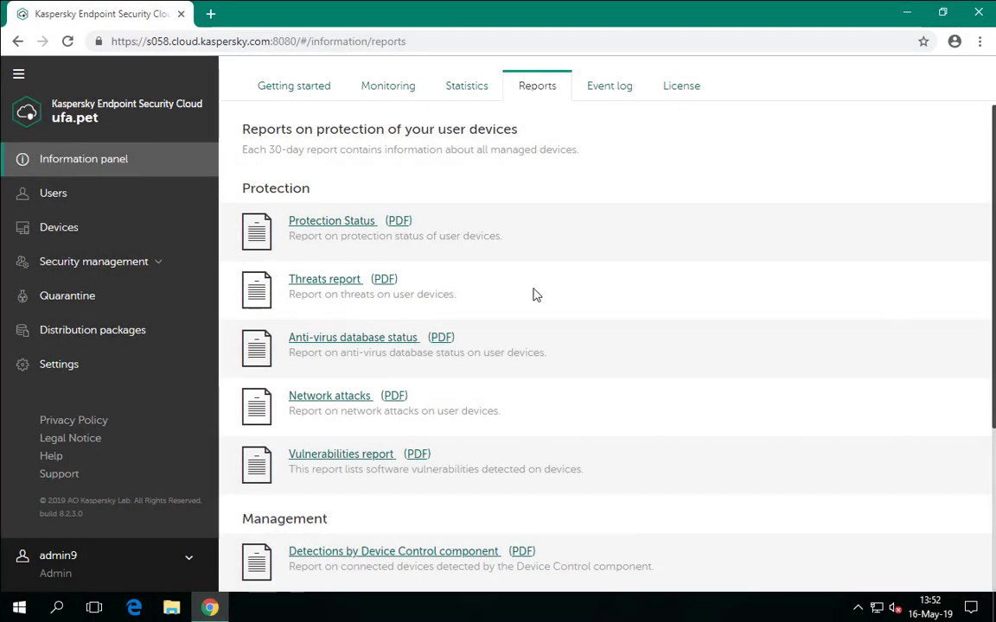
Open 'Report on encryption status' under Management and review its chart and device table.
{"action": "scroll", "coordinate": [665, 304], "scroll_direction": "down", "scroll_amount": 1}
{"action": "scroll", "coordinate": [665, 304], "scroll_direction": "down", "scroll_amount": 1}
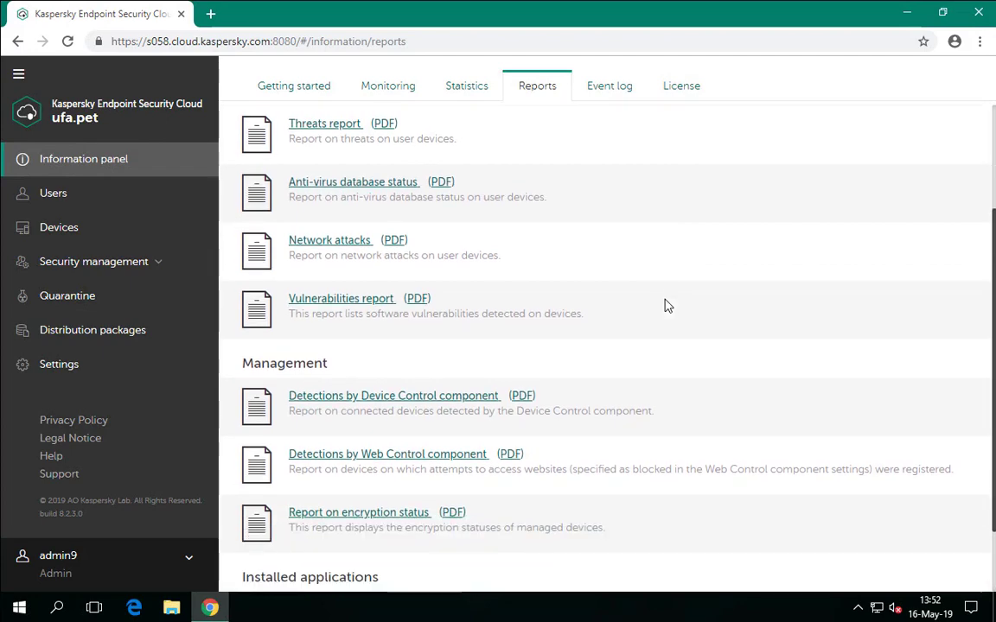
{"action": "scroll", "coordinate": [665, 304], "scroll_direction": "down", "scroll_amount": 1}
{"action": "left_click", "coordinate": [411, 435]}
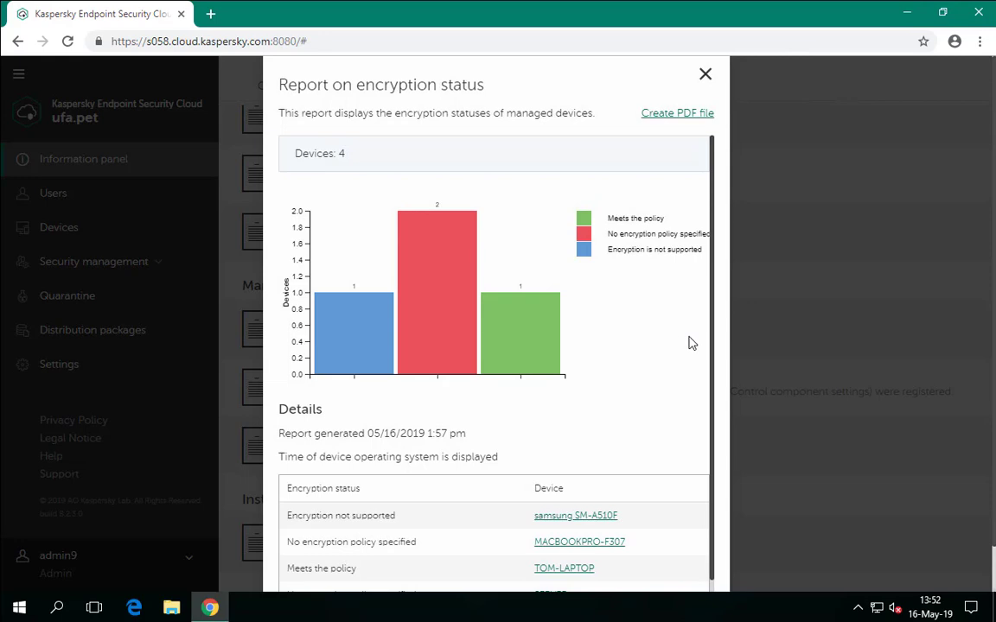
{"action": "scroll", "coordinate": [689, 343], "scroll_direction": "down", "scroll_amount": 2}
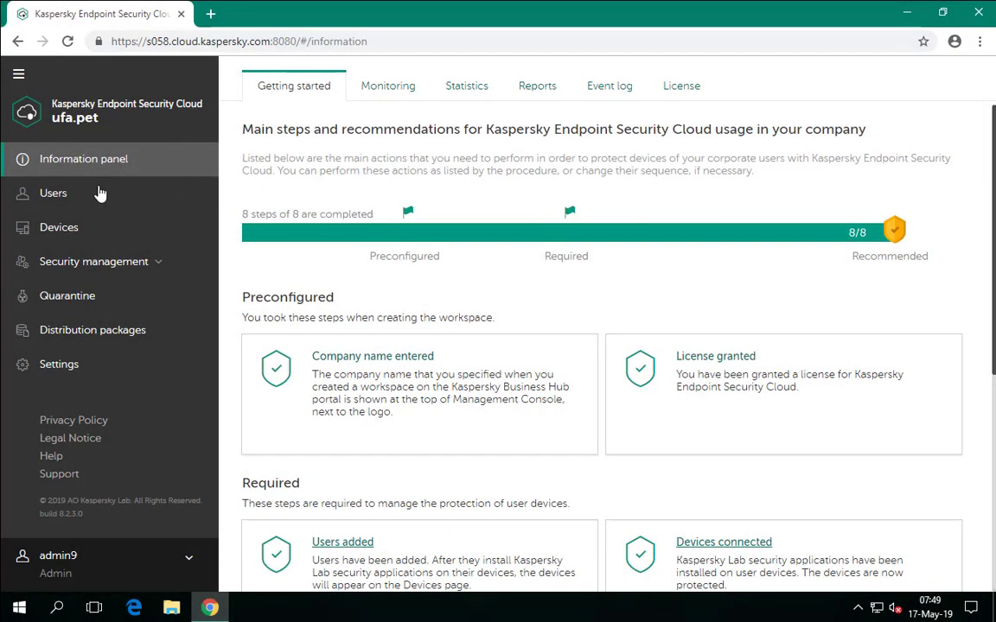
Assign the Laptops profile to the critical-status user and check their devices in the Devices list.
{"action": "left_click", "coordinate": [72, 199]}
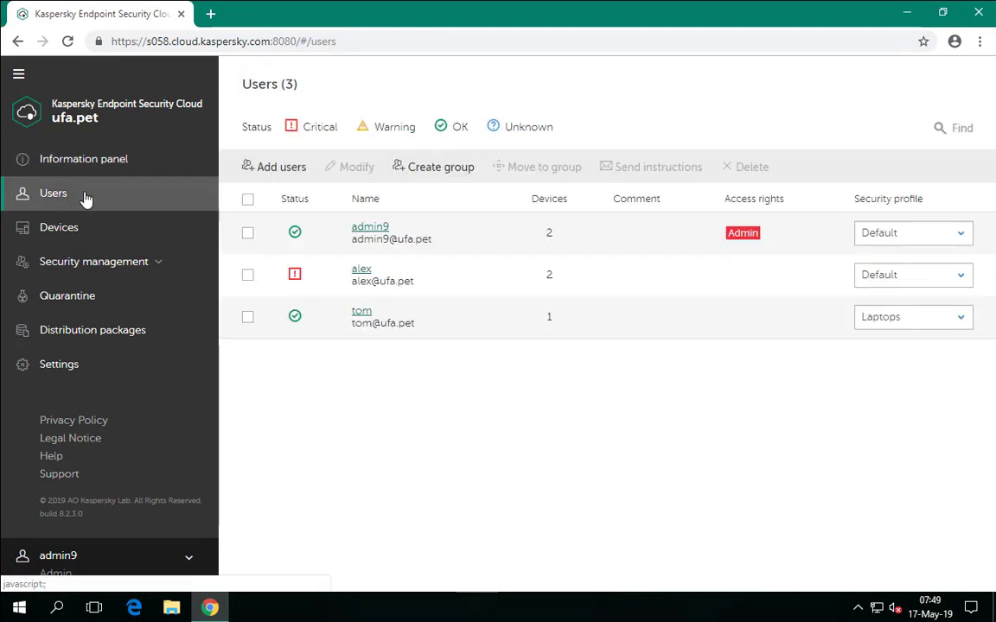
{"action": "left_click", "coordinate": [247, 275]}
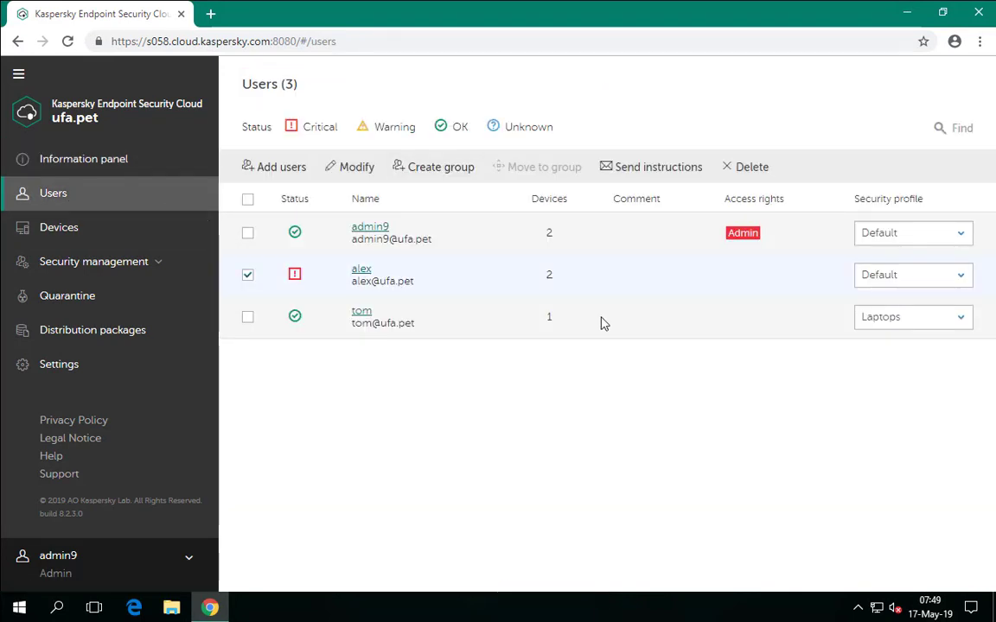
{"action": "left_click", "coordinate": [967, 282]}
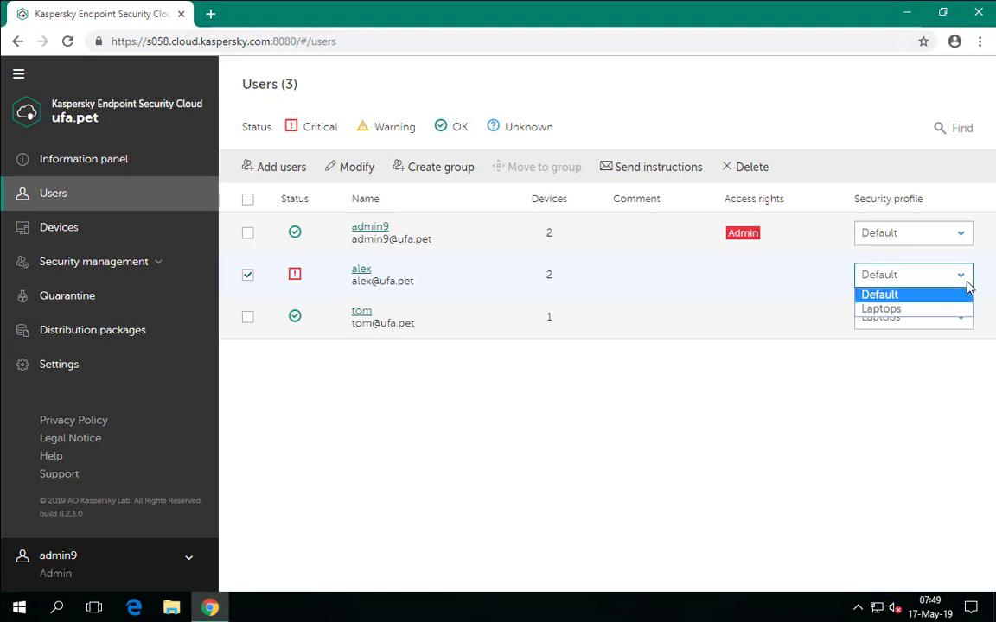
{"action": "left_click", "coordinate": [897, 310]}
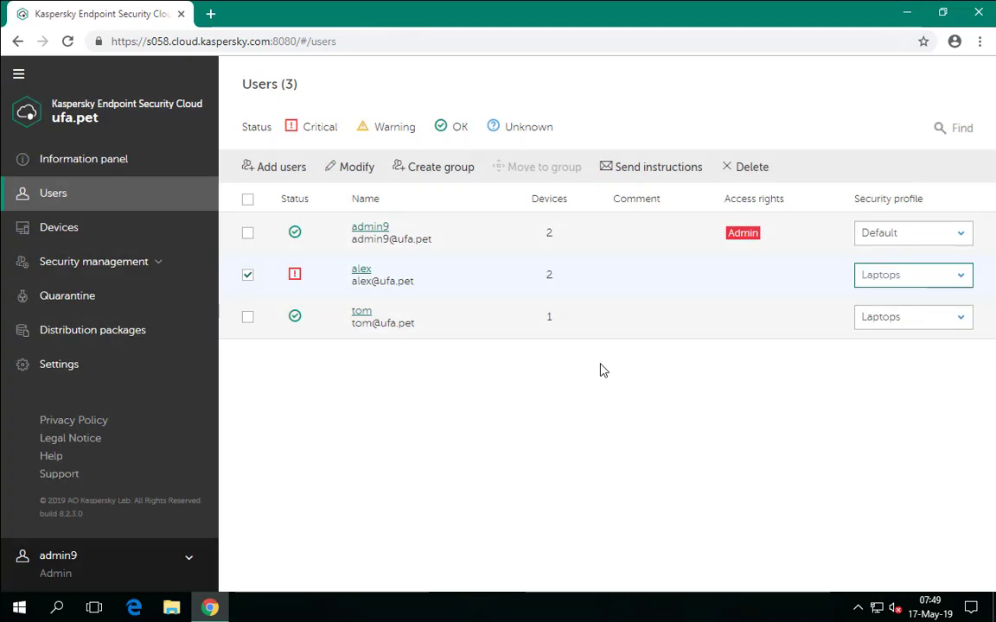
{"action": "left_click", "coordinate": [58, 227]}
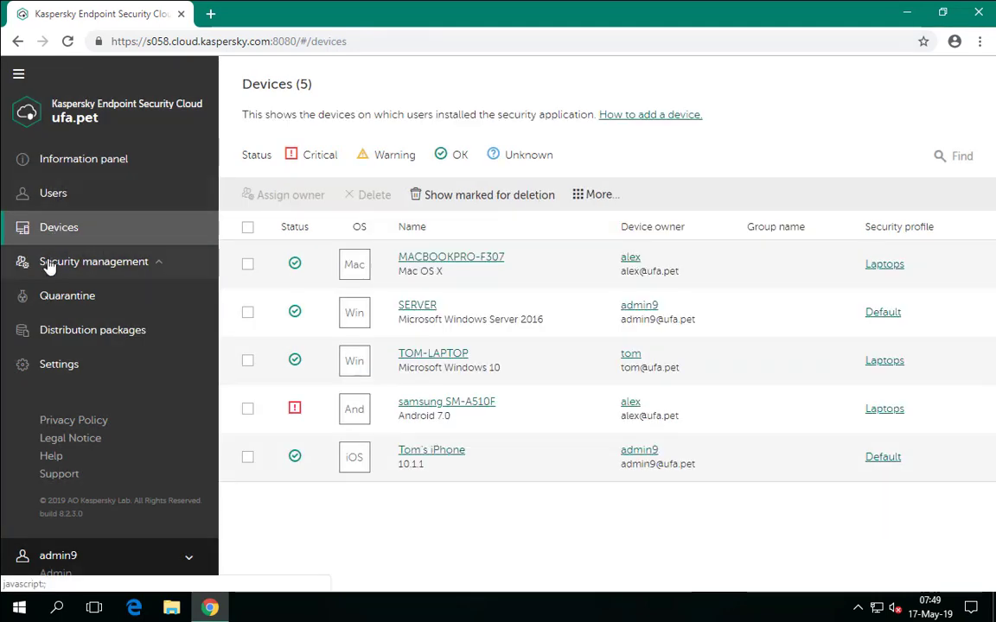
Open the Laptops profile from the Security management security profiles list.
{"action": "left_click", "coordinate": [61, 261]}
{"action": "left_click", "coordinate": [76, 400]}
{"action": "left_click", "coordinate": [333, 295]}
{"action": "left_click", "coordinate": [287, 268]}
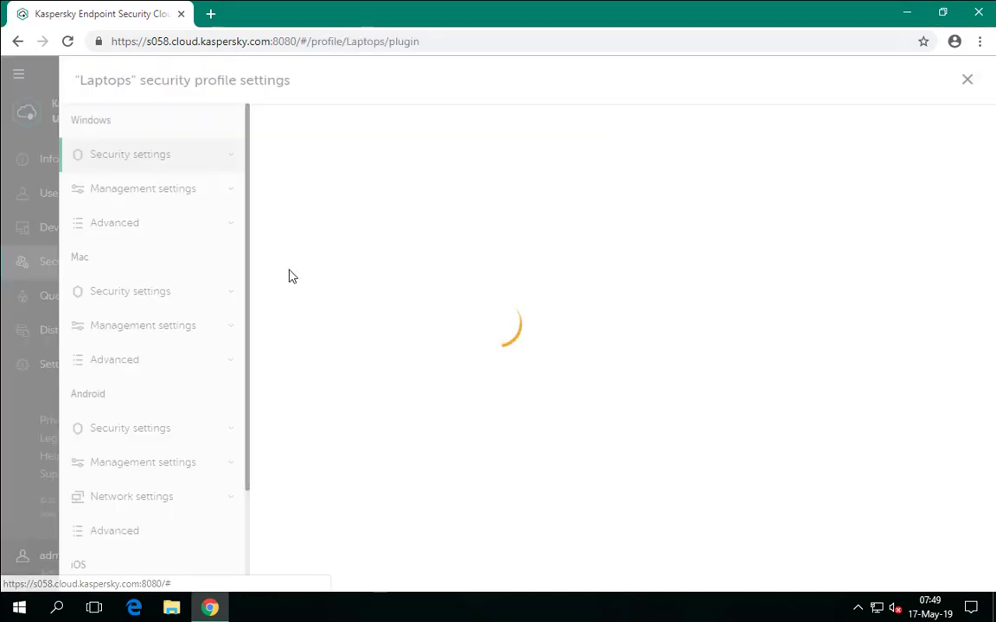
Turn on Mac encryption management for all hard drives and save the profile.
{"action": "left_click", "coordinate": [197, 326]}
{"action": "left_click", "coordinate": [147, 357]}
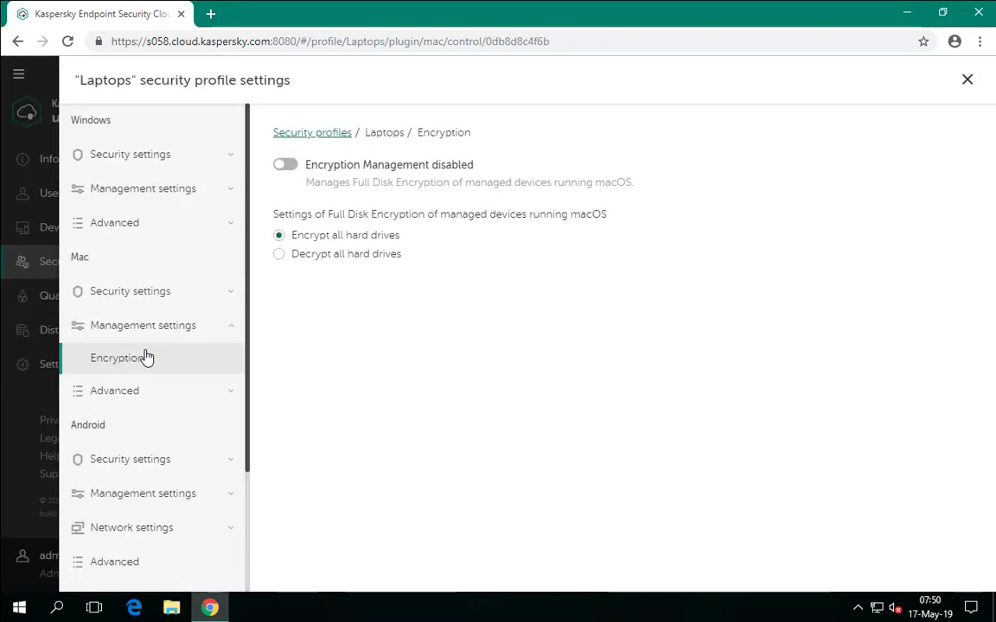
{"action": "left_click", "coordinate": [294, 168]}
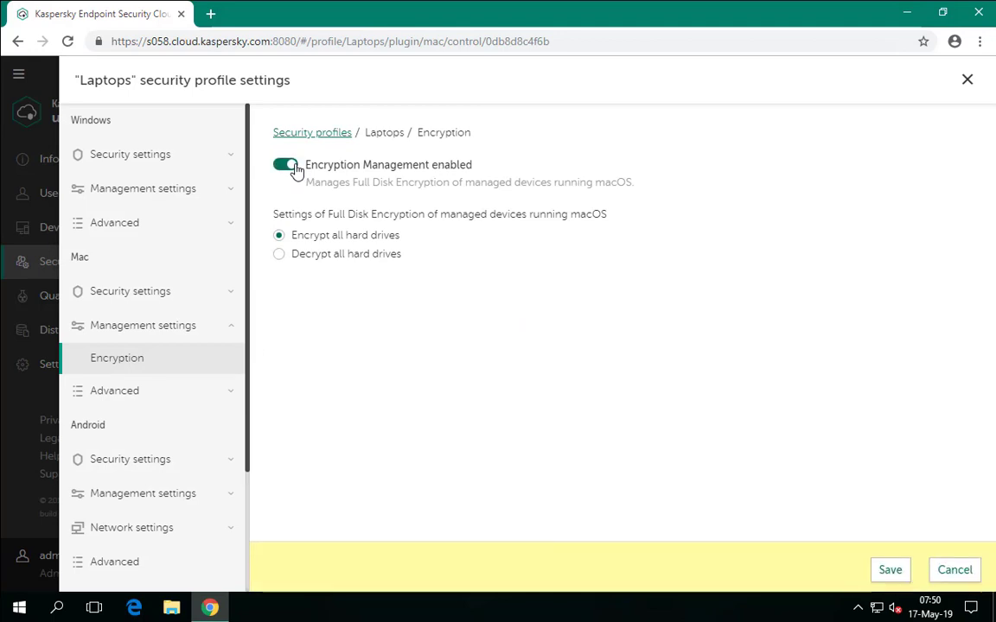
{"action": "left_click", "coordinate": [881, 566]}
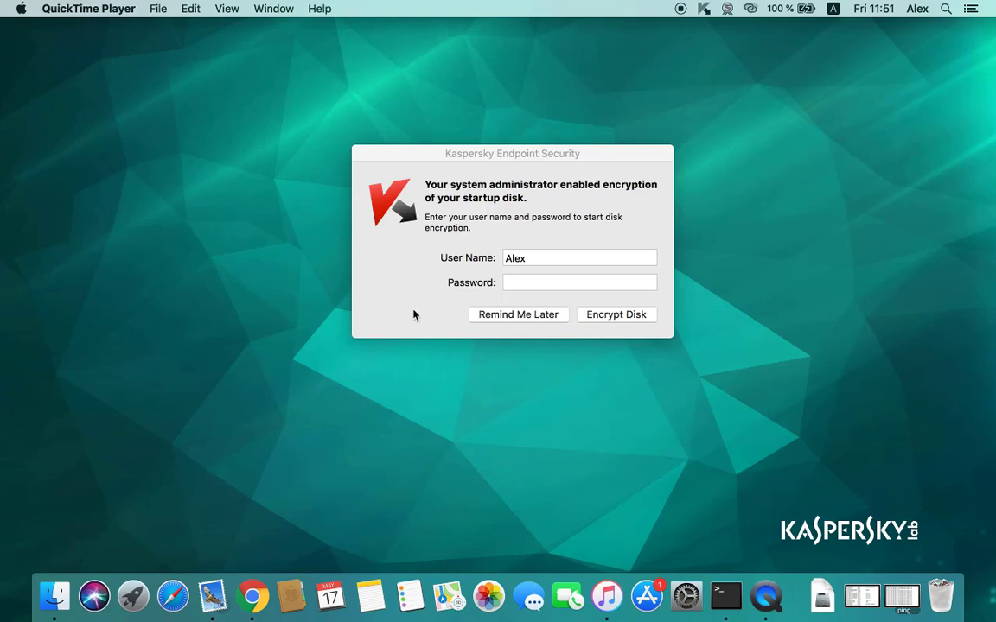
Enter the Mac account password, start encrypting the startup disk, and open System Preferences.
{"action": "left_click", "coordinate": [516, 283]}
{"action": "type", "text": "•••••••"}
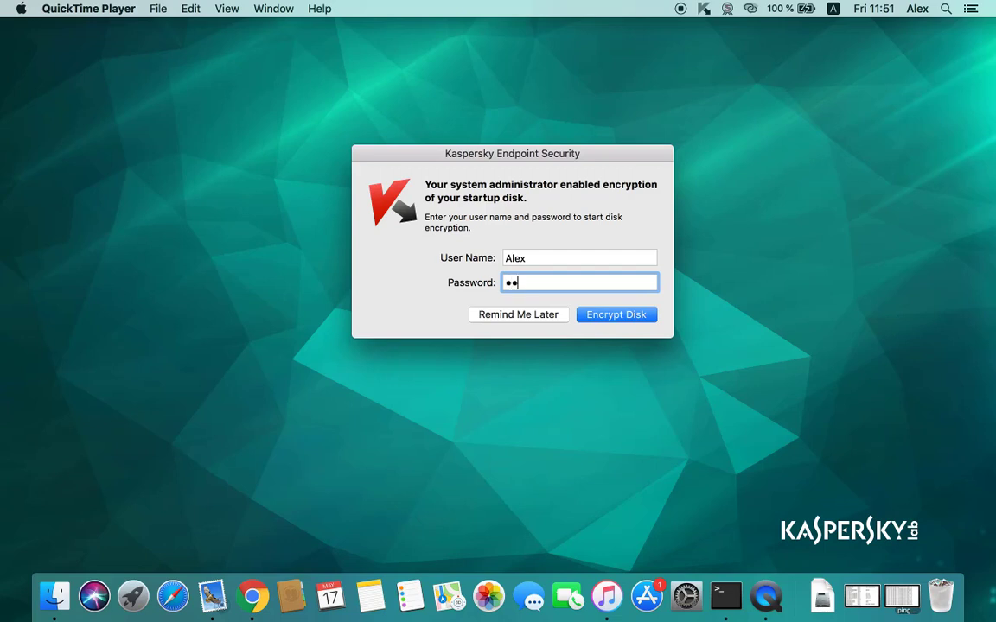
{"action": "type", "text": "••"}
{"action": "left_click", "coordinate": [608, 318]}
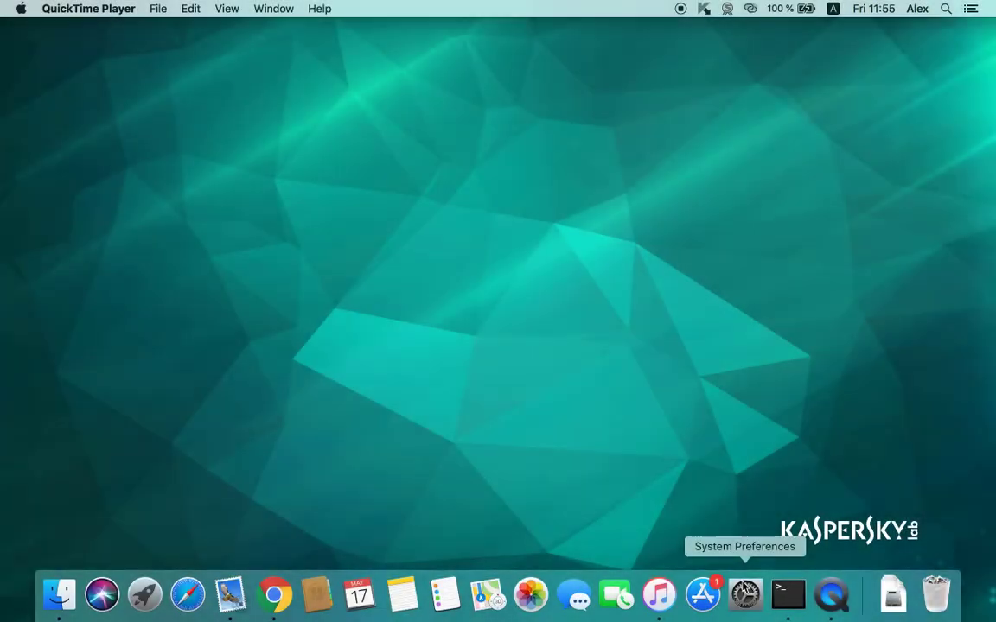
{"action": "left_click", "coordinate": [746, 592]}
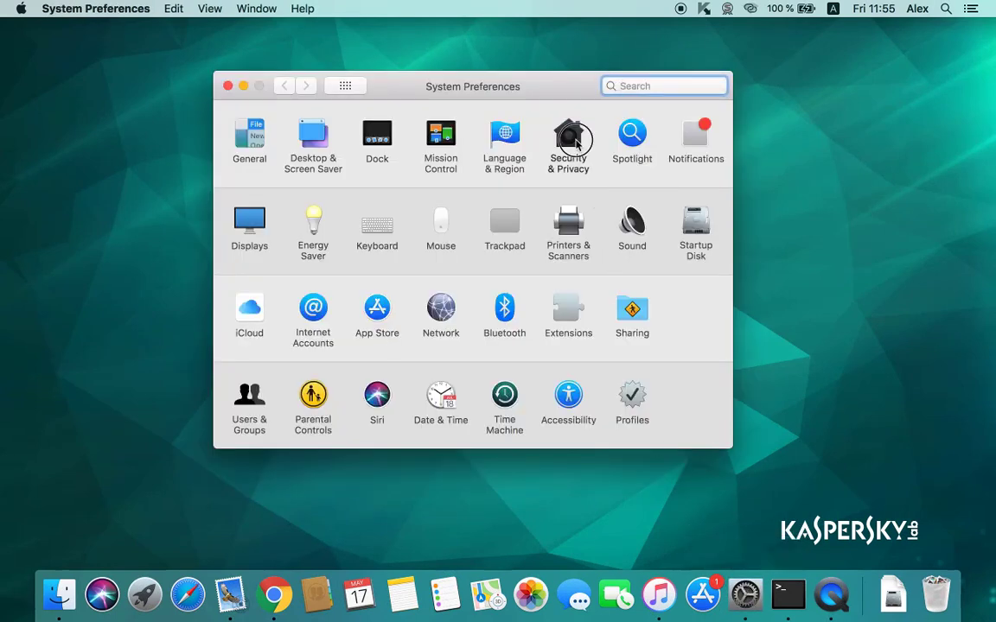
Open Security & Privacy to confirm FileVault is encrypting disk0s2.
{"action": "left_click", "coordinate": [574, 143]}
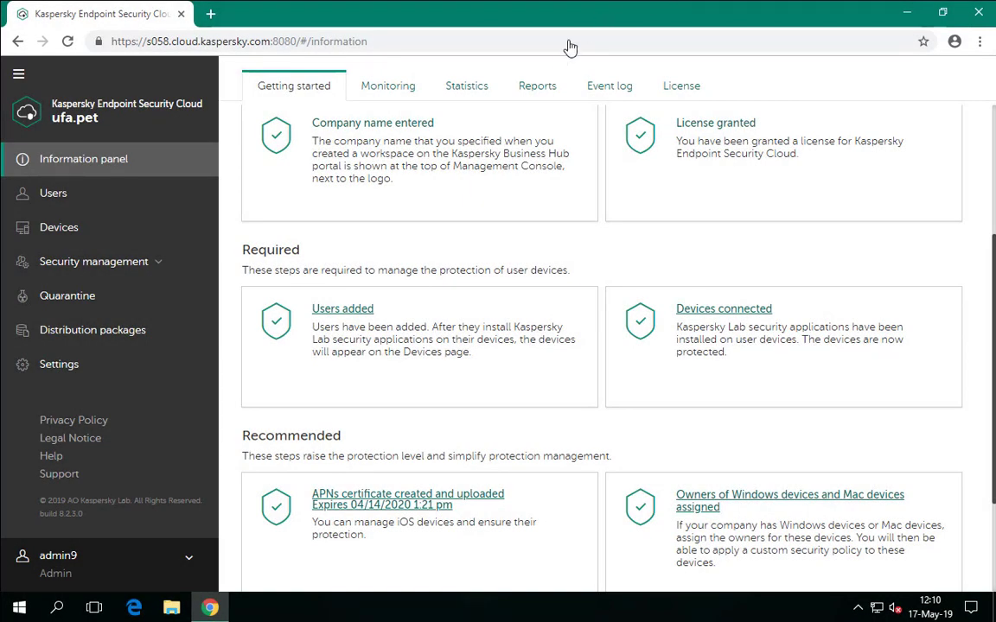
Open the 'Report on encryption status': the Windows laptop meets the policy, the Mac is applying it.
{"action": "left_click", "coordinate": [540, 86]}
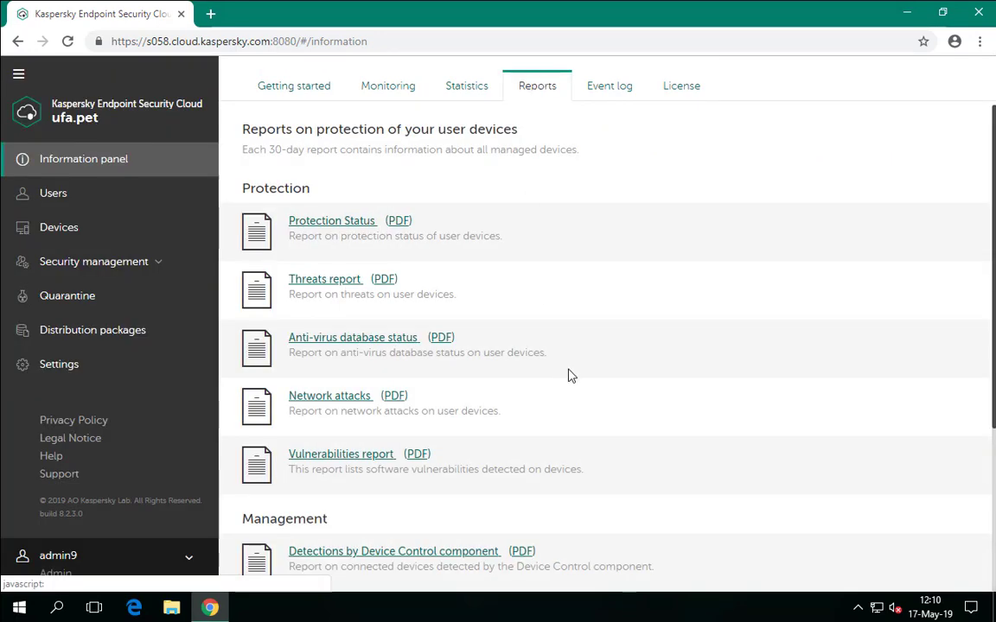
{"action": "scroll", "coordinate": [647, 311], "scroll_direction": "down", "scroll_amount": 2}
{"action": "scroll", "coordinate": [646, 311], "scroll_direction": "down", "scroll_amount": 1}
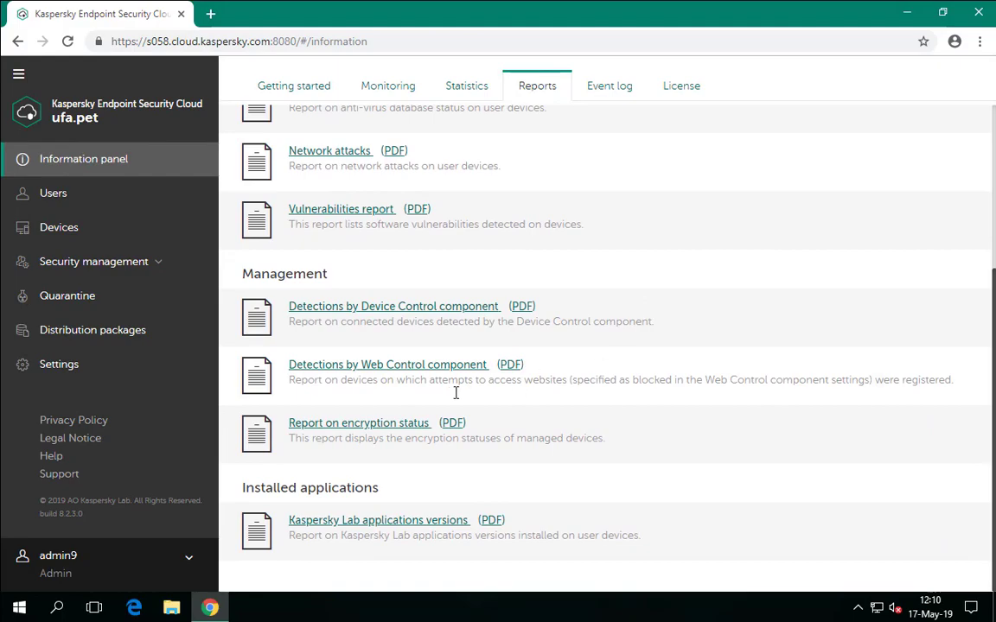
{"action": "left_click", "coordinate": [396, 425]}
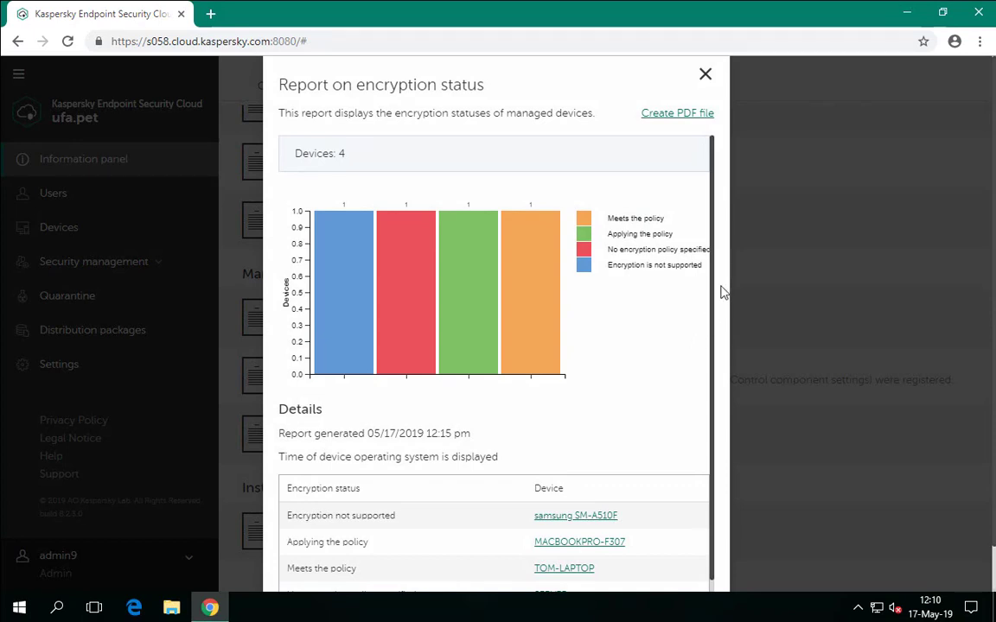
{"action": "scroll", "coordinate": [724, 293], "scroll_direction": "down", "scroll_amount": 1}
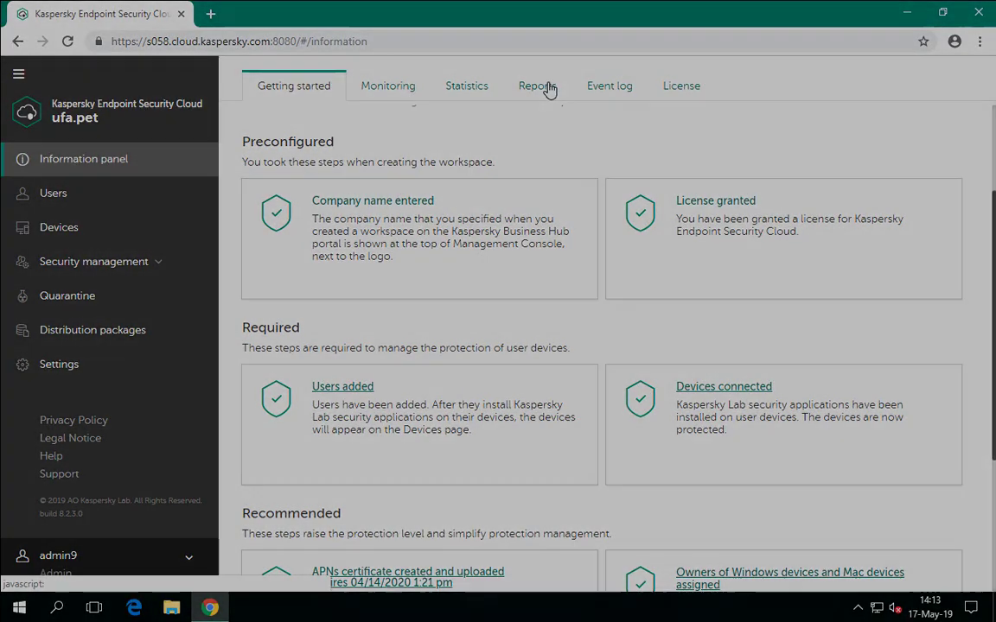
Revisit the Reports list and scroll the encryption status report to see both devices meeting the policy.
{"action": "left_click", "coordinate": [548, 90]}
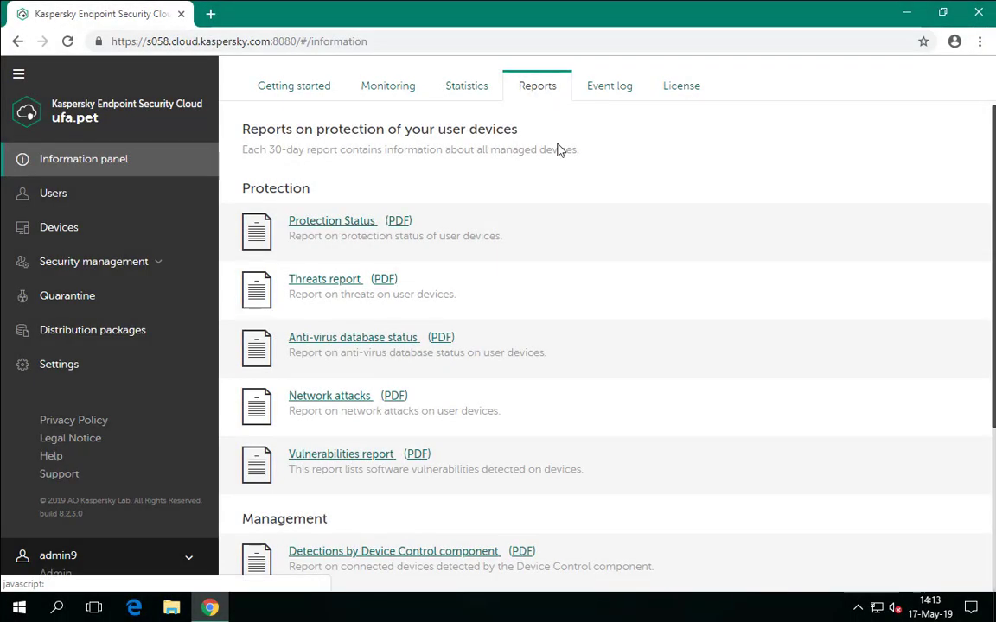
{"action": "scroll", "coordinate": [484, 471], "scroll_direction": "down", "scroll_amount": 2}
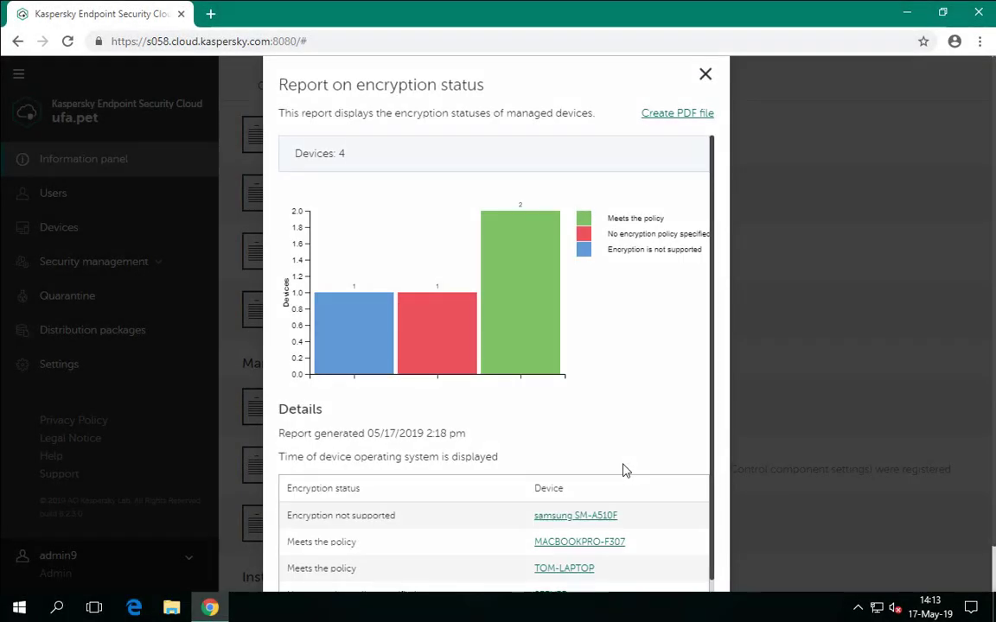
{"action": "scroll", "coordinate": [722, 404], "scroll_direction": "down", "scroll_amount": 1}
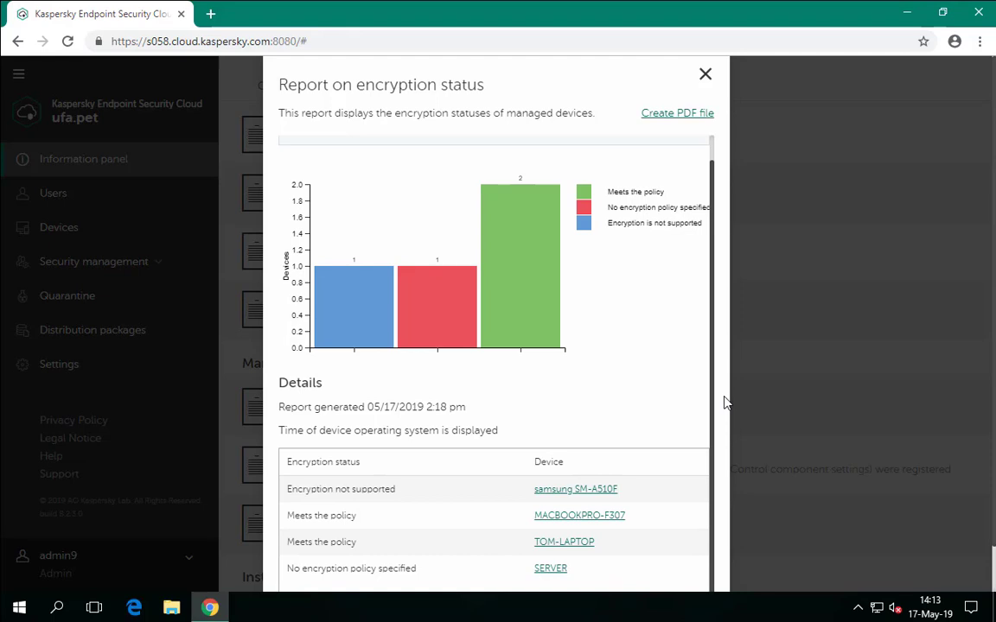